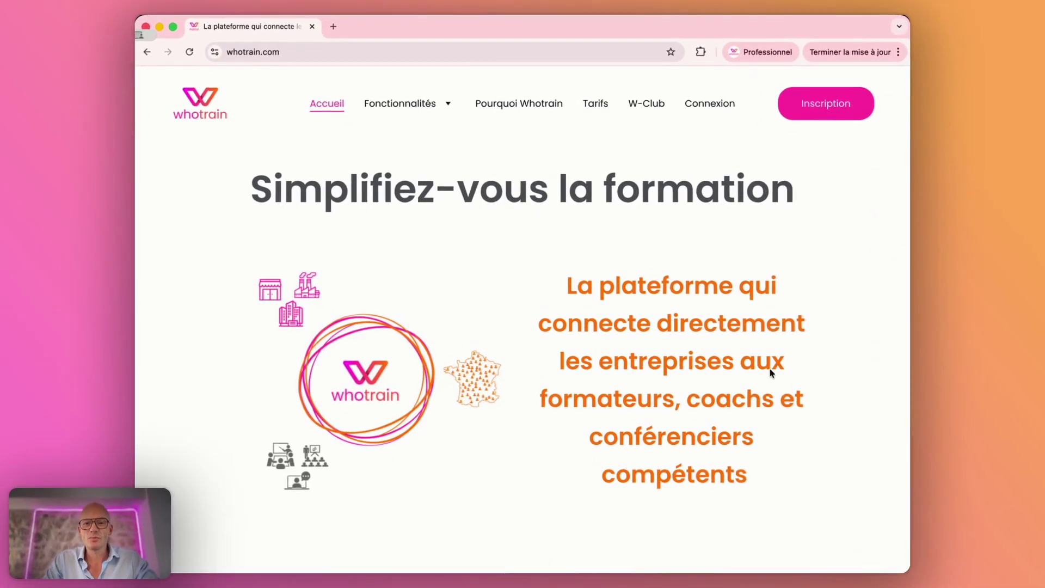
Step: Open the Inscription registration form from the whotrain.com homepage
{"action": "left_click", "coordinate": [820, 104]}
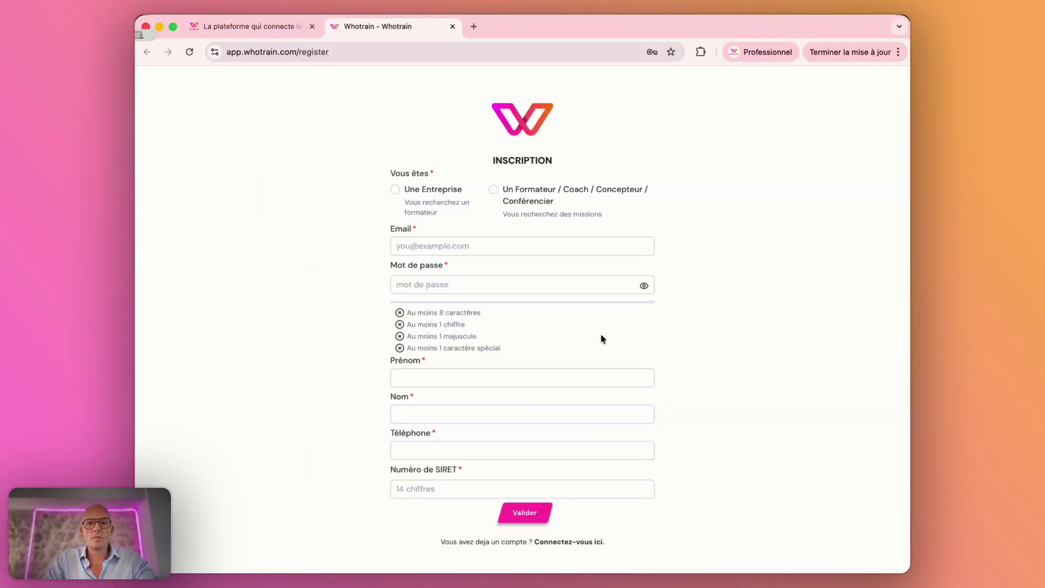
Step: Choose the Formateur / Coach account type, autofill email and password, and enter the first and last name
{"action": "left_click", "coordinate": [494, 190]}
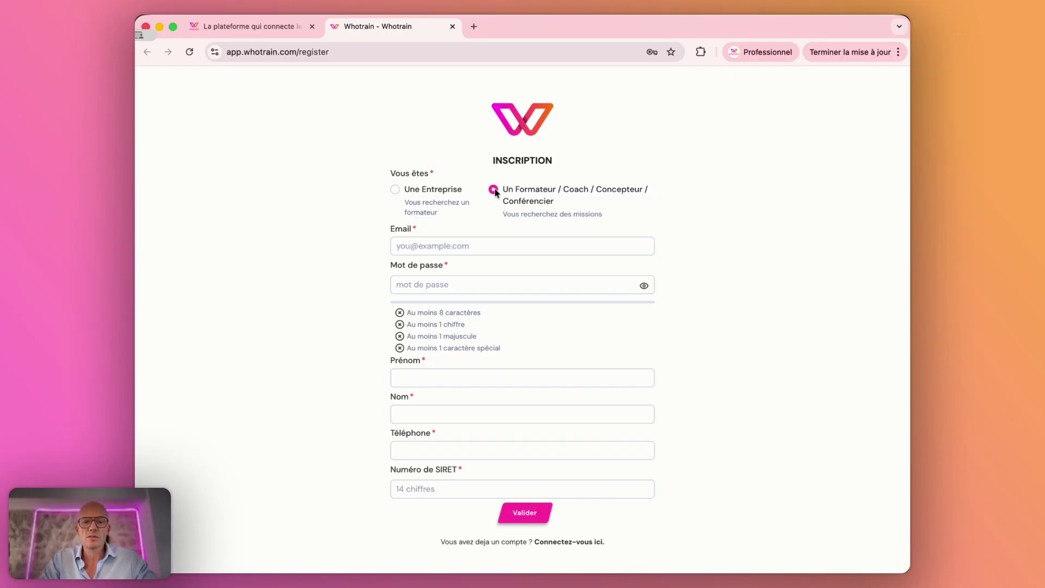
{"action": "left_click", "coordinate": [472, 245]}
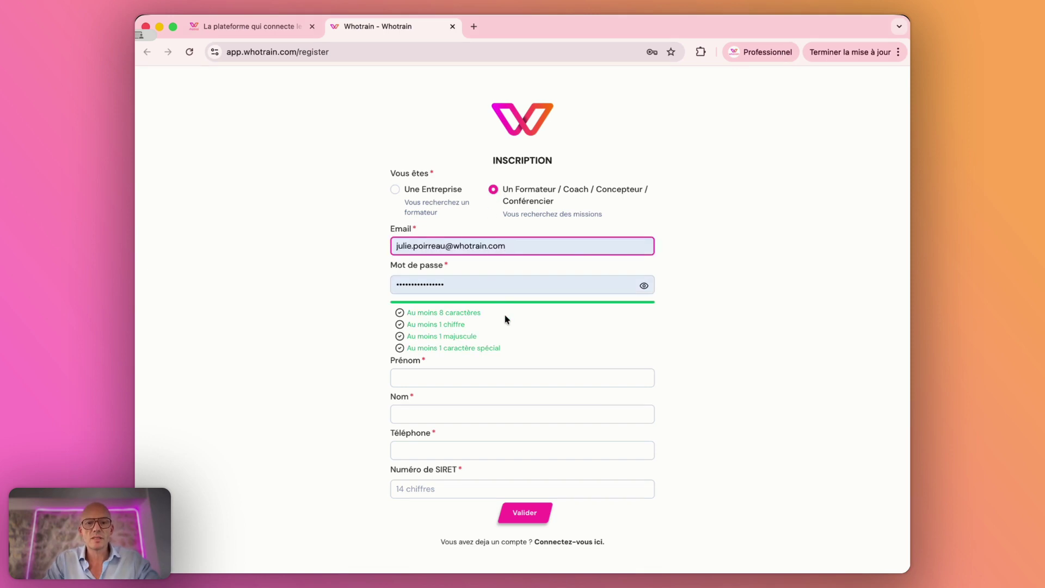
{"action": "left_click", "coordinate": [513, 377]}
{"action": "key", "text": "Tab"}
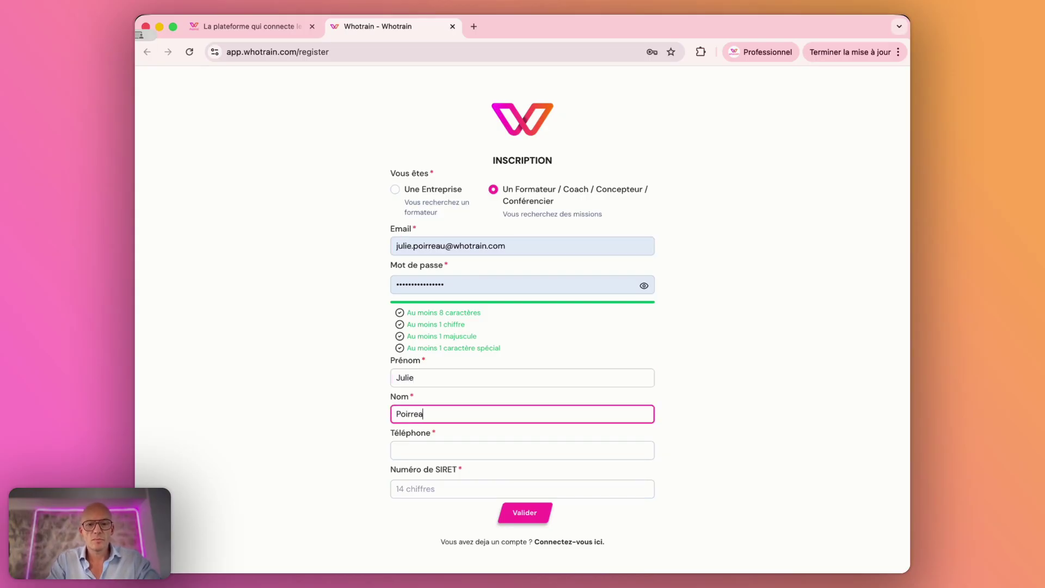
Step: Accept the saved phone number, paste the company SIRET number, and submit the registration
{"action": "key", "text": "Tab"}
{"action": "left_click", "coordinate": [534, 497]}
{"action": "left_click", "coordinate": [454, 485]}
{"action": "key", "text": "super+v"}
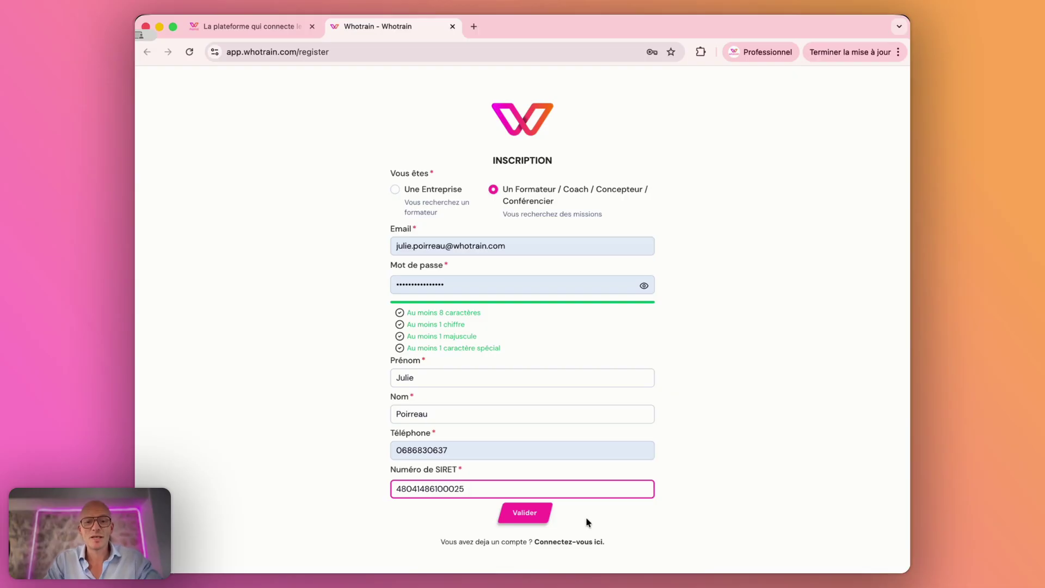
{"action": "left_click", "coordinate": [530, 510]}
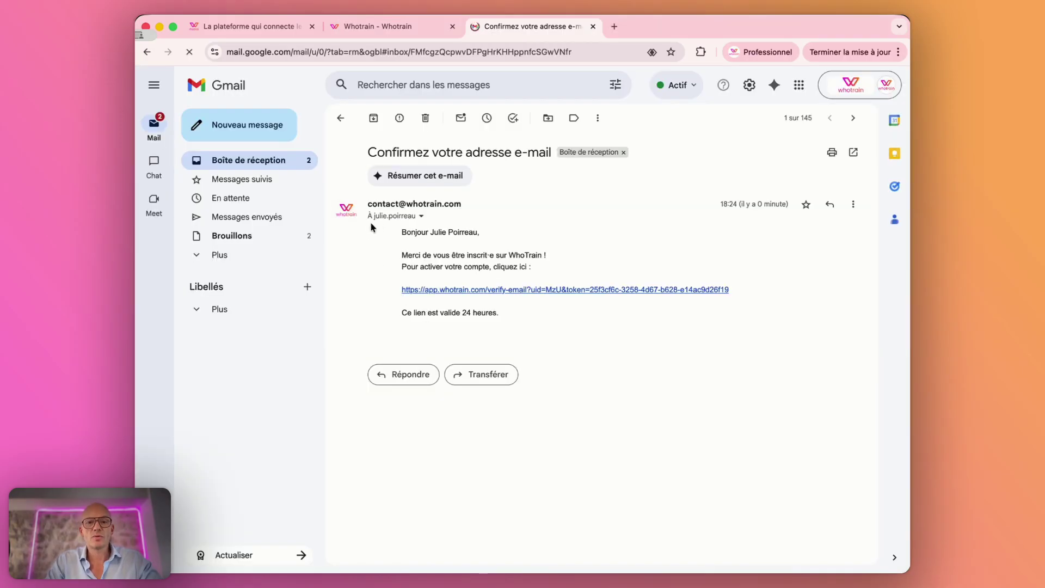
Step: Follow the verify-email link in the 'Confirmez votre adresse e-mail' message
{"action": "left_click", "coordinate": [555, 290]}
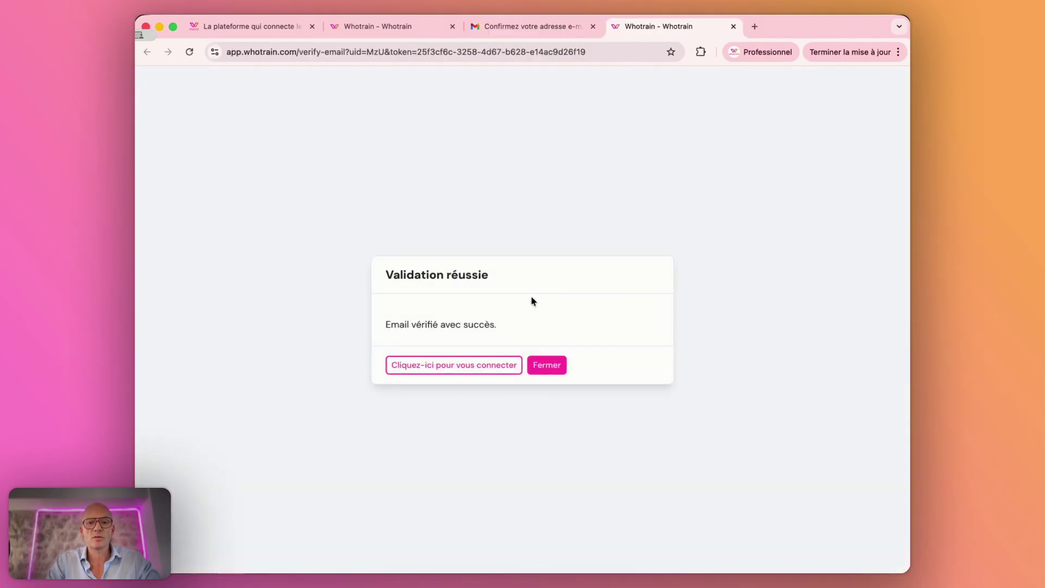
Step: Log in to the new trainer account with the browser's saved credentials
{"action": "left_click", "coordinate": [495, 367]}
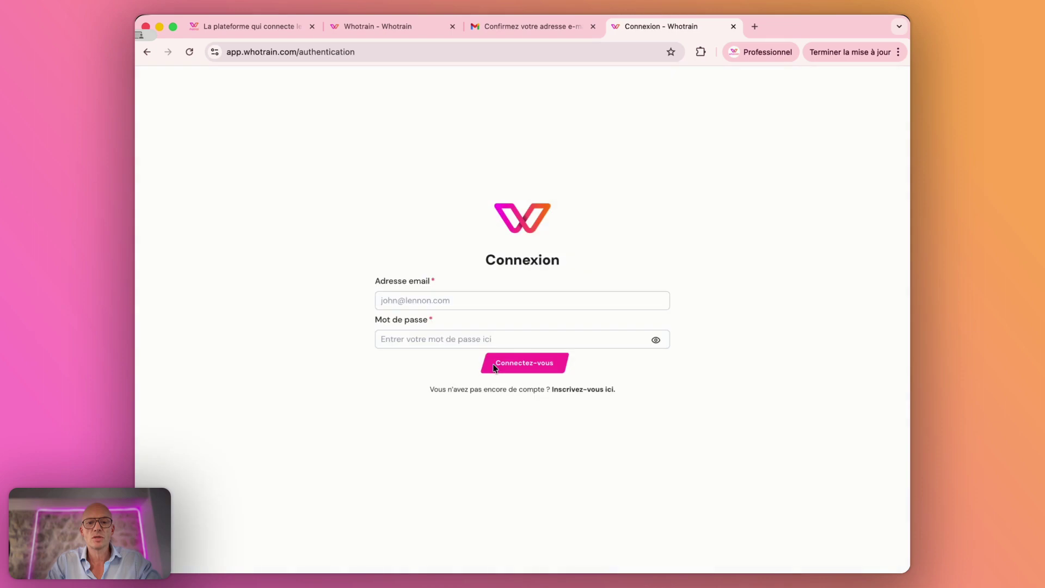
{"action": "left_click", "coordinate": [462, 307]}
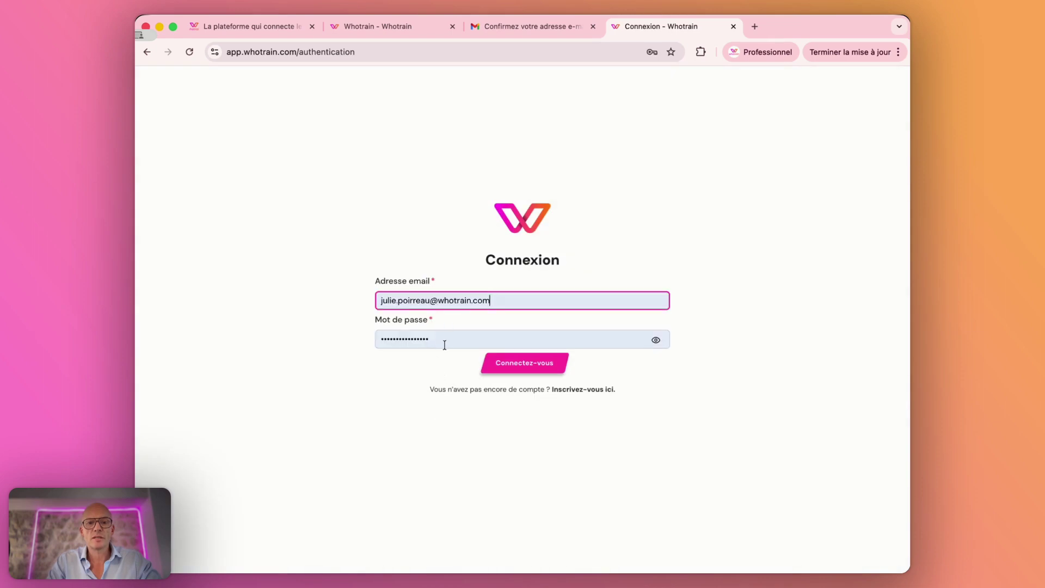
{"action": "left_click", "coordinate": [524, 360]}
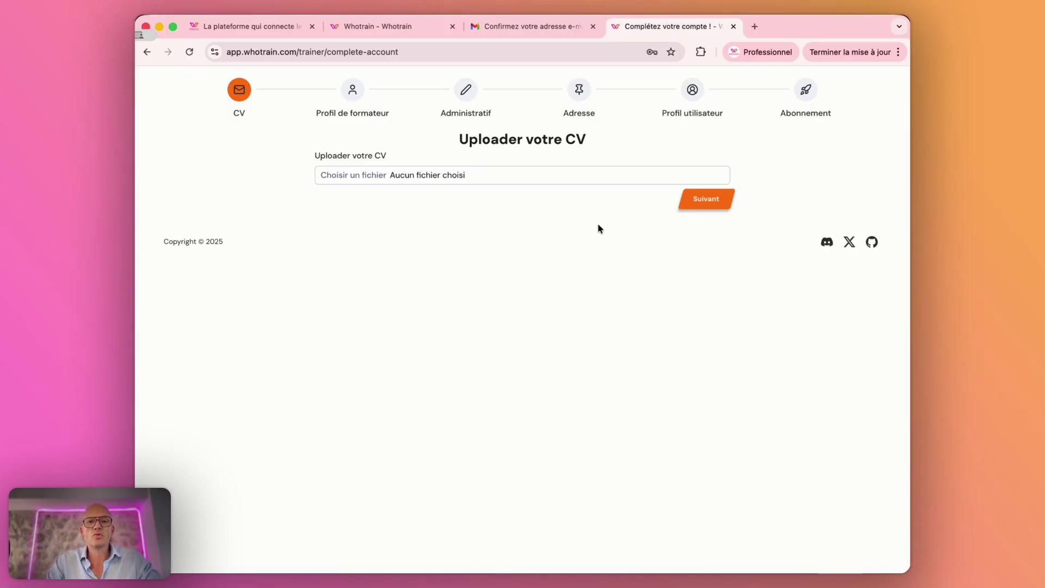
Step: Upload the trainer's CV PDF and continue to CV processing
{"action": "left_click", "coordinate": [360, 175]}
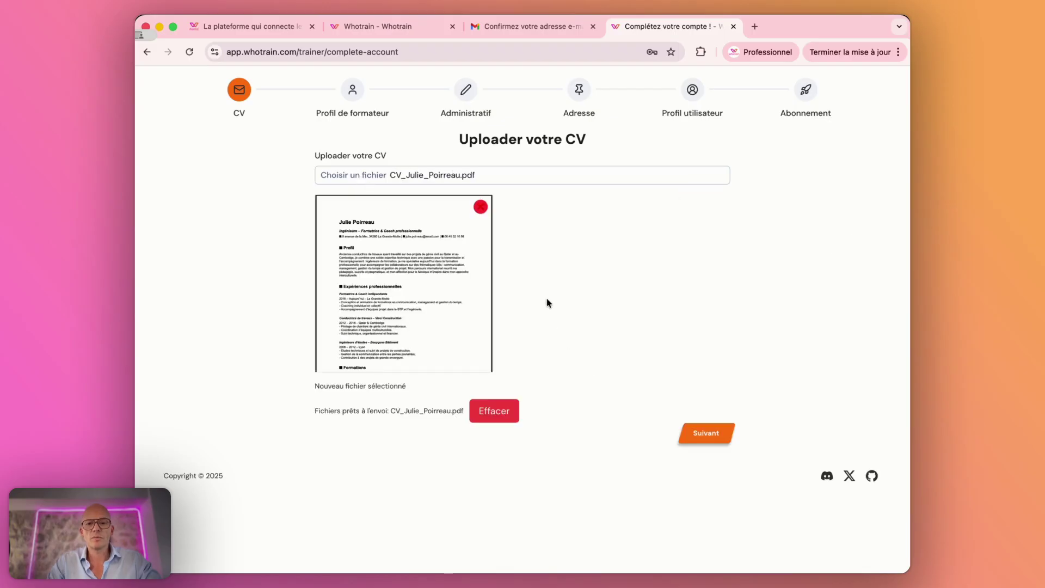
{"action": "left_click", "coordinate": [705, 435]}
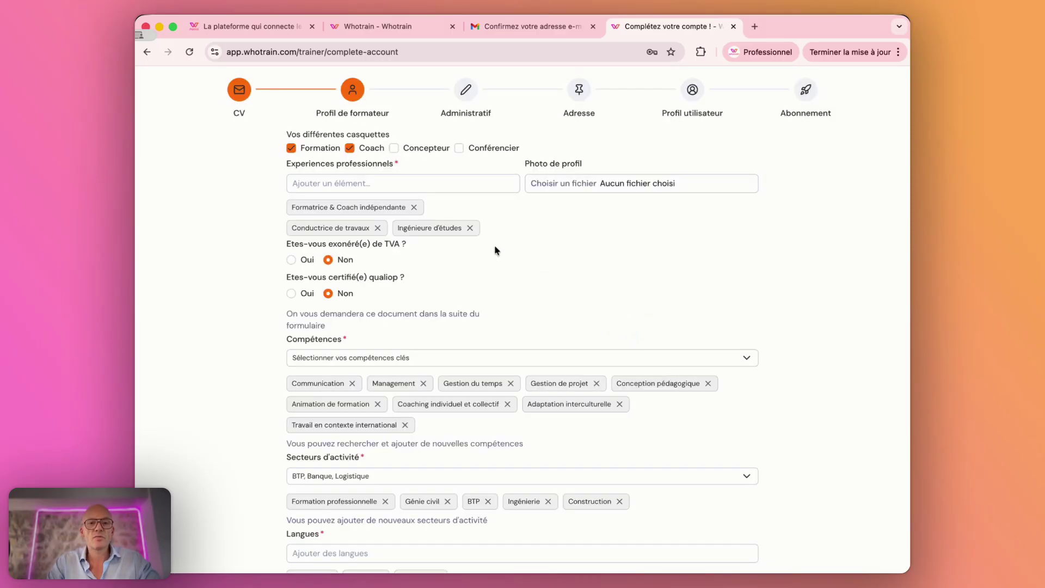
Step: Remove the Génie Civil diploma and Pédagogie certification entries, then advance to Administratif
{"action": "scroll", "coordinate": [520, 276], "scroll_direction": "down", "scroll_amount": 5}
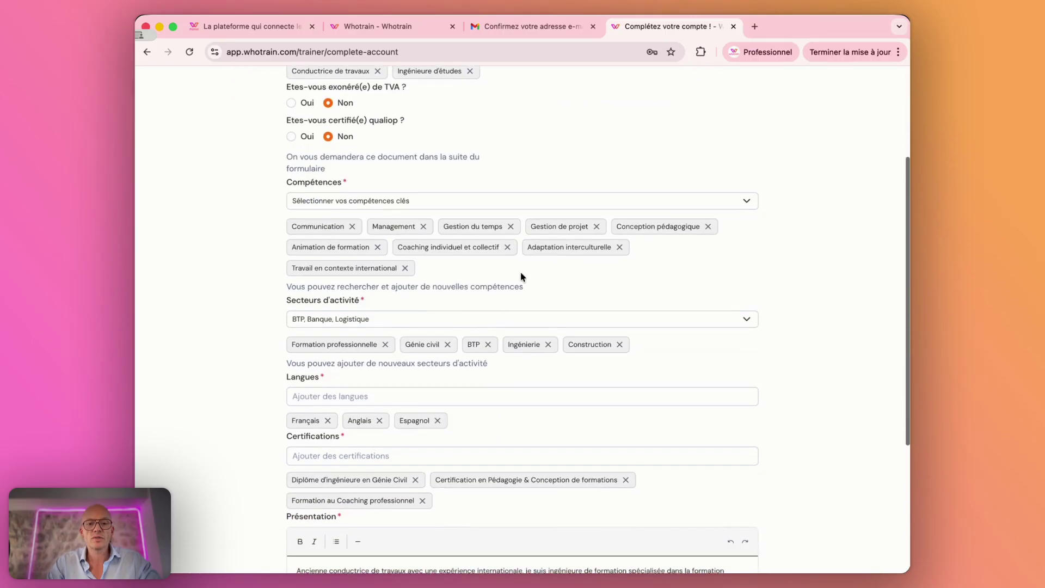
{"action": "scroll", "coordinate": [521, 276], "scroll_direction": "down", "scroll_amount": 4}
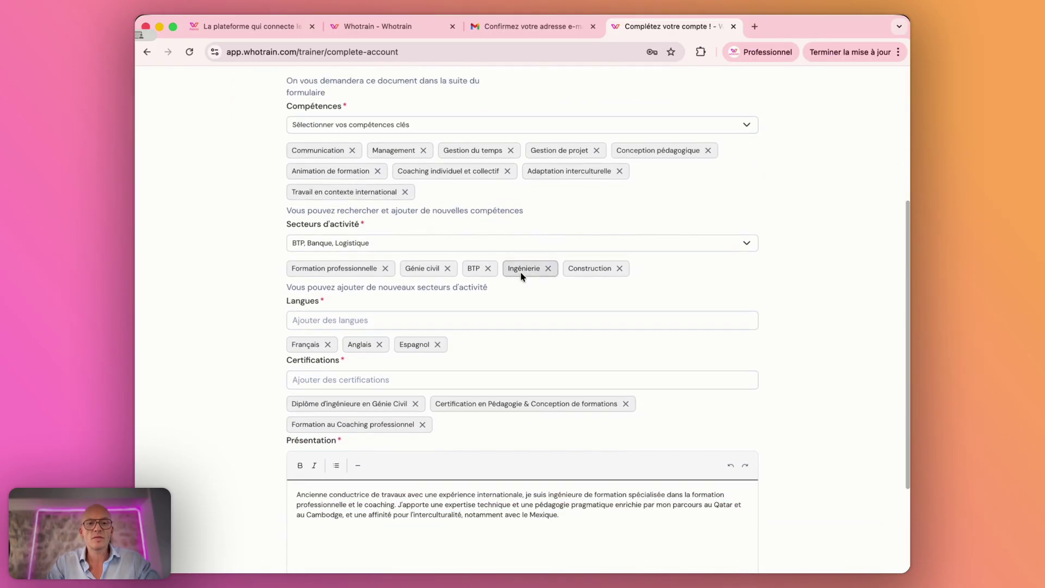
{"action": "scroll", "coordinate": [520, 287], "scroll_direction": "down", "scroll_amount": 2}
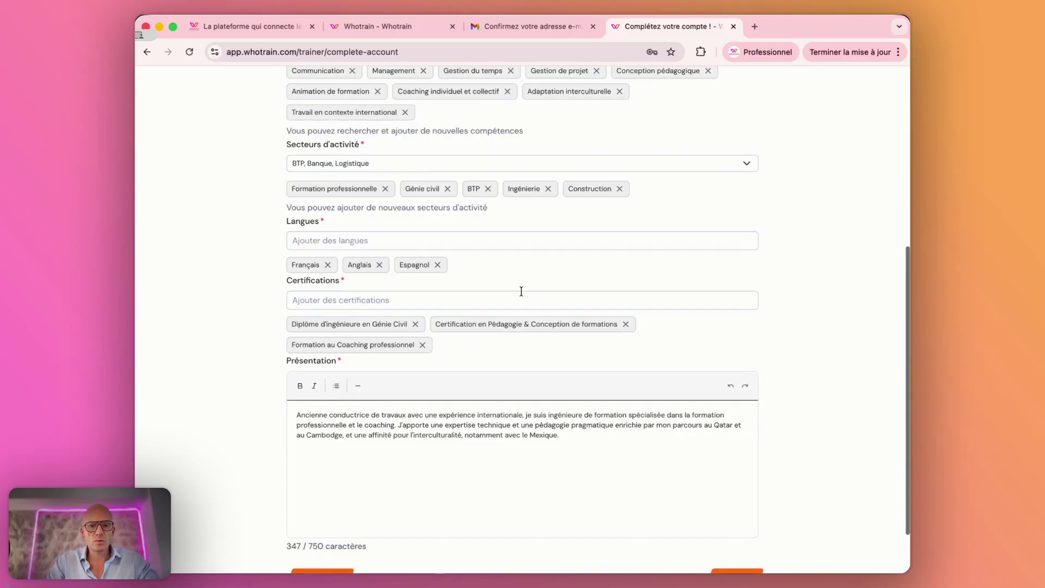
{"action": "scroll", "coordinate": [508, 382], "scroll_direction": "down", "scroll_amount": 2}
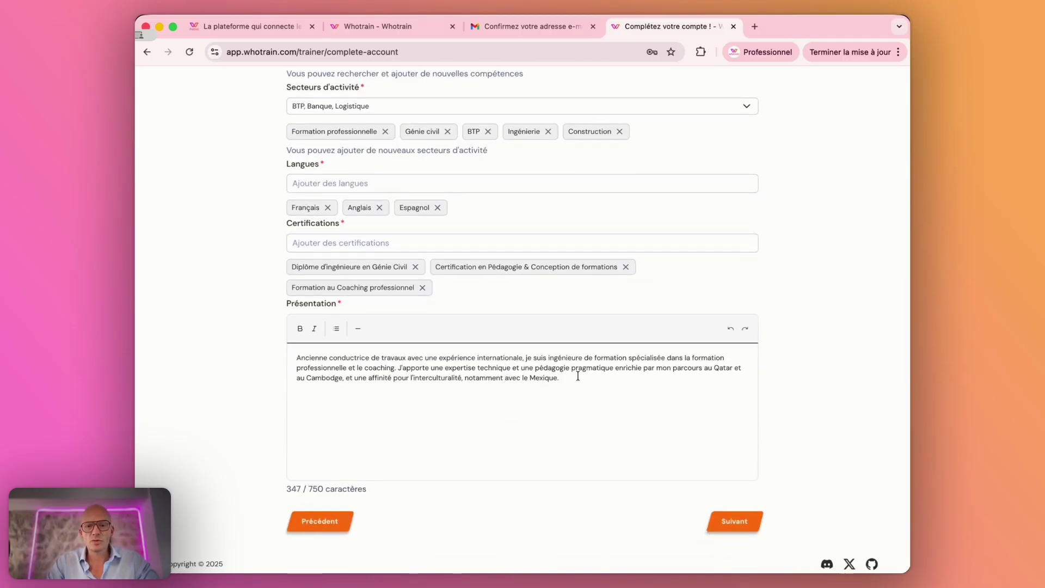
{"action": "scroll", "coordinate": [575, 382], "scroll_direction": "up", "scroll_amount": 9}
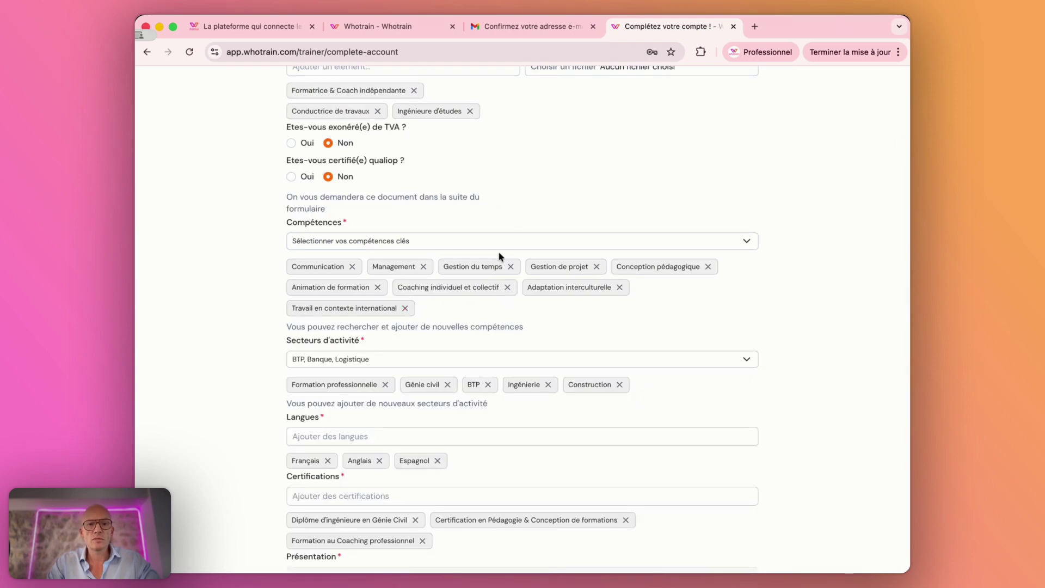
{"action": "scroll", "coordinate": [499, 256], "scroll_direction": "up", "scroll_amount": 4}
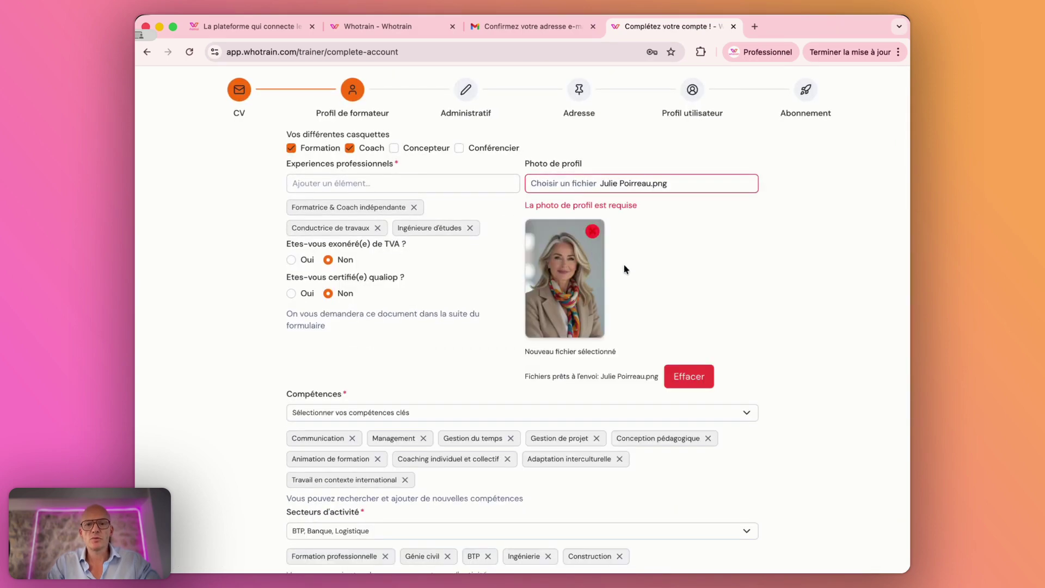
{"action": "scroll", "coordinate": [343, 268], "scroll_direction": "down", "scroll_amount": 1}
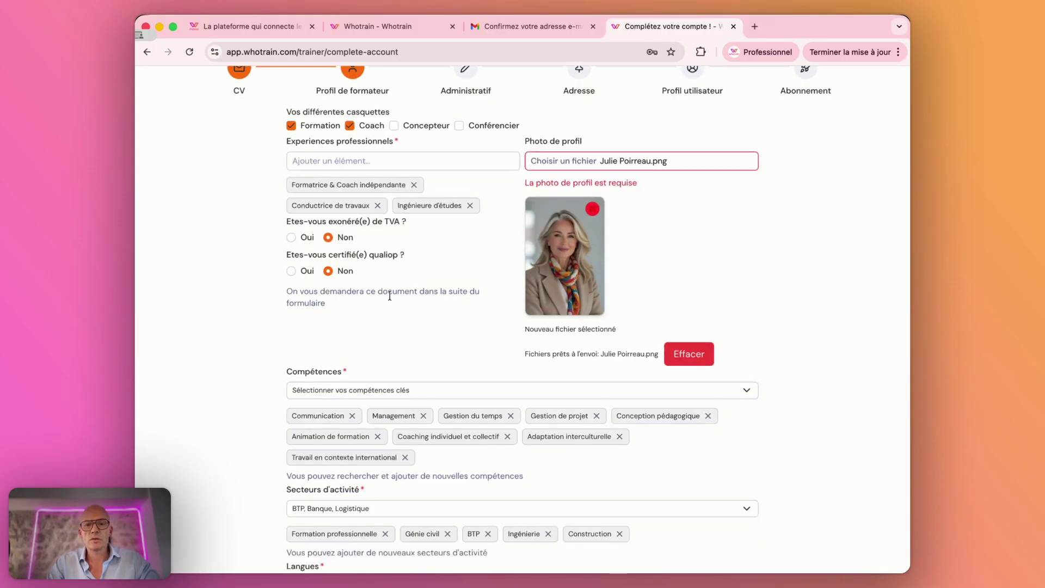
{"action": "scroll", "coordinate": [390, 296], "scroll_direction": "down", "scroll_amount": 6}
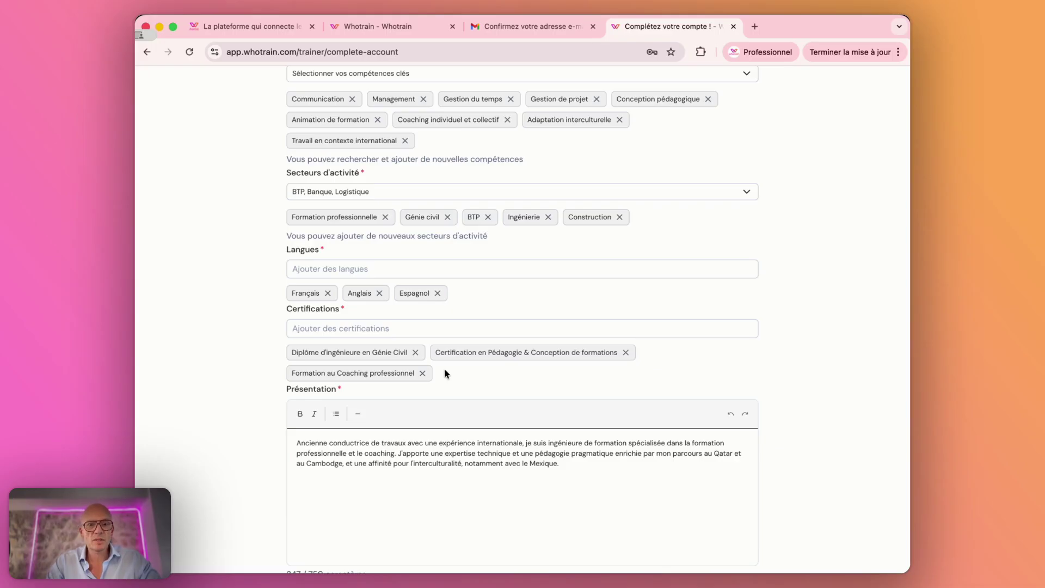
{"action": "left_click", "coordinate": [415, 352]}
{"action": "left_click", "coordinate": [481, 352]}
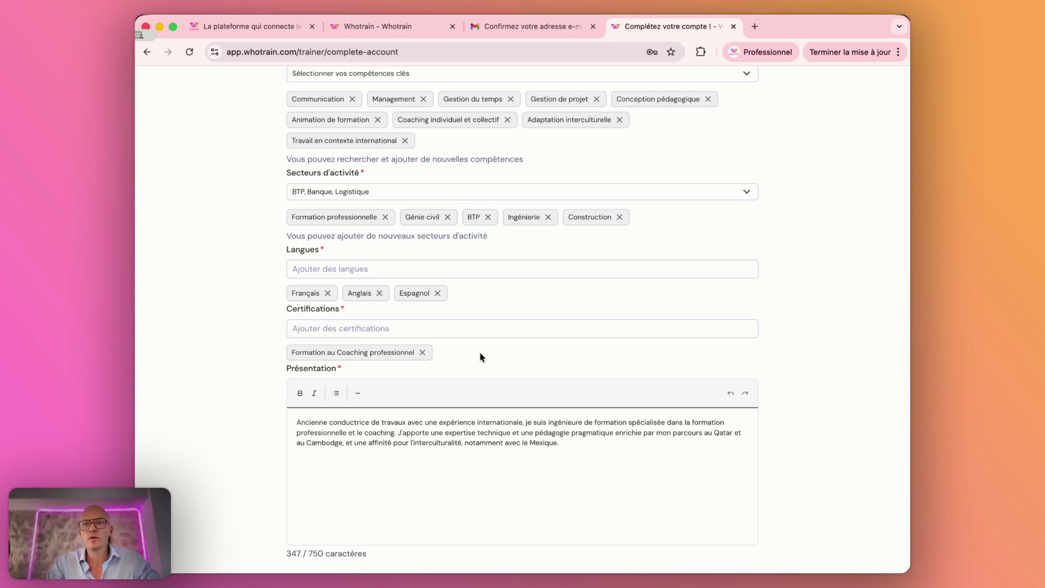
{"action": "scroll", "coordinate": [480, 356], "scroll_direction": "down", "scroll_amount": 2}
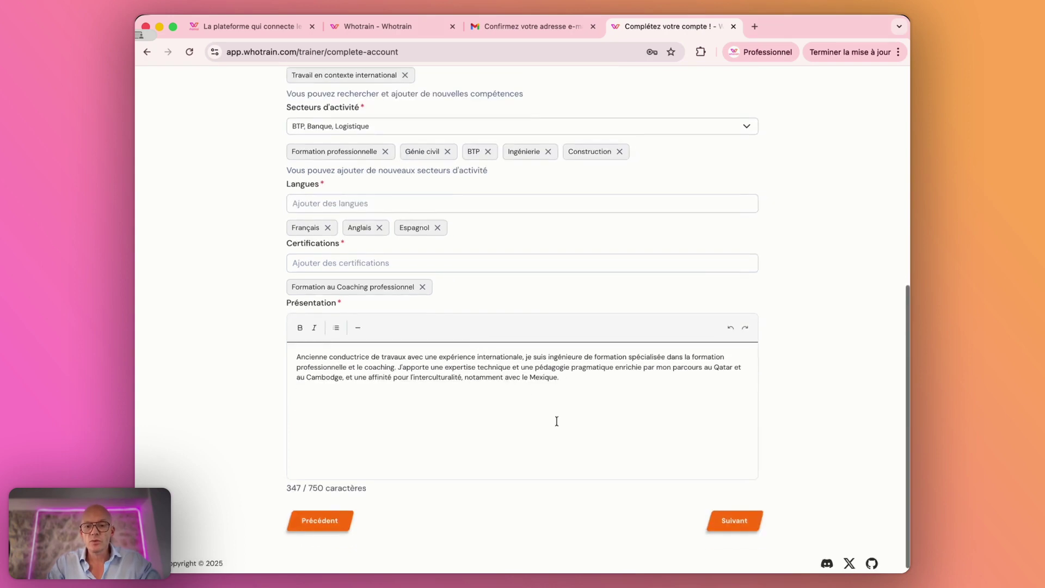
{"action": "left_click", "coordinate": [717, 522]}
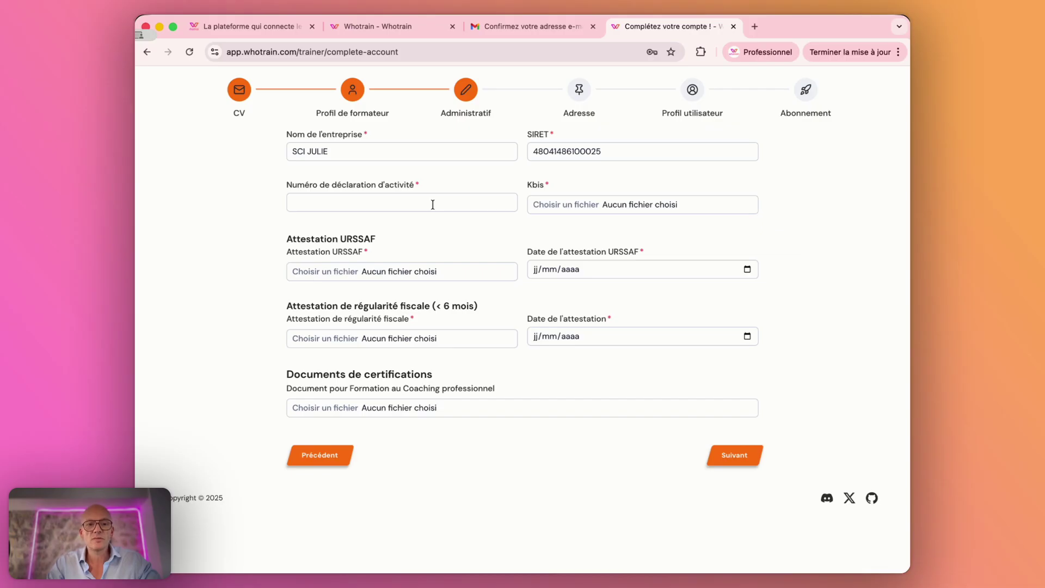
Step: Paste the activity declaration number and attach the URSSAF and fiscal attestation PDFs
{"action": "left_click", "coordinate": [394, 202]}
{"action": "key", "text": "super+v"}
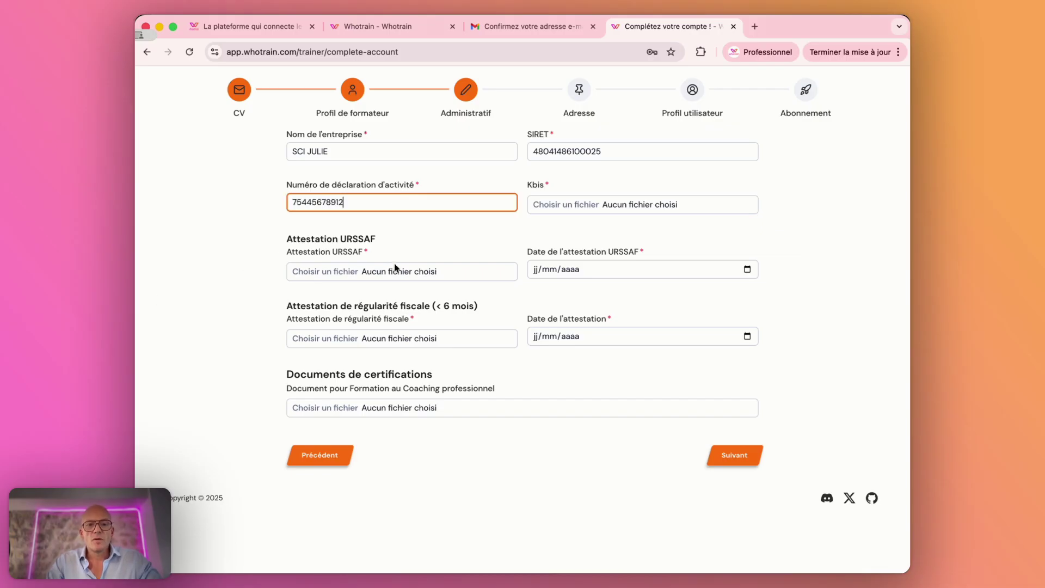
{"action": "left_click", "coordinate": [322, 272]}
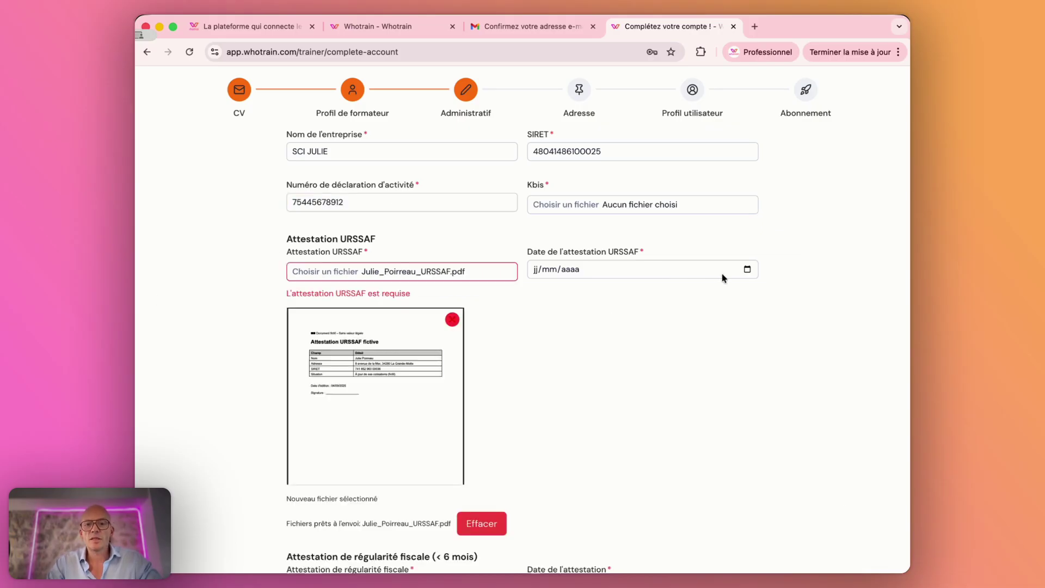
{"action": "scroll", "coordinate": [373, 399], "scroll_direction": "down", "scroll_amount": 5}
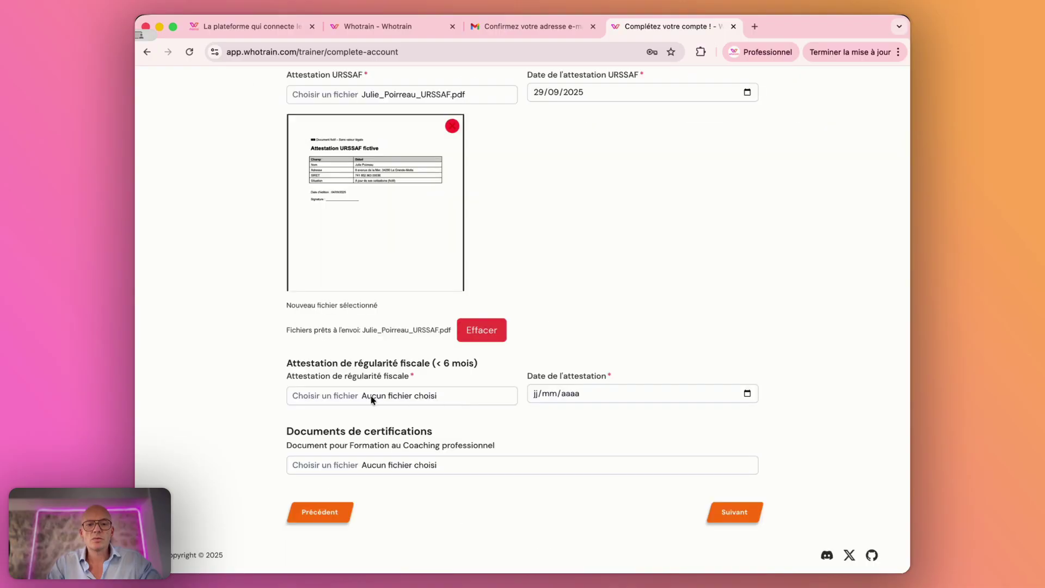
{"action": "left_click", "coordinate": [336, 398]}
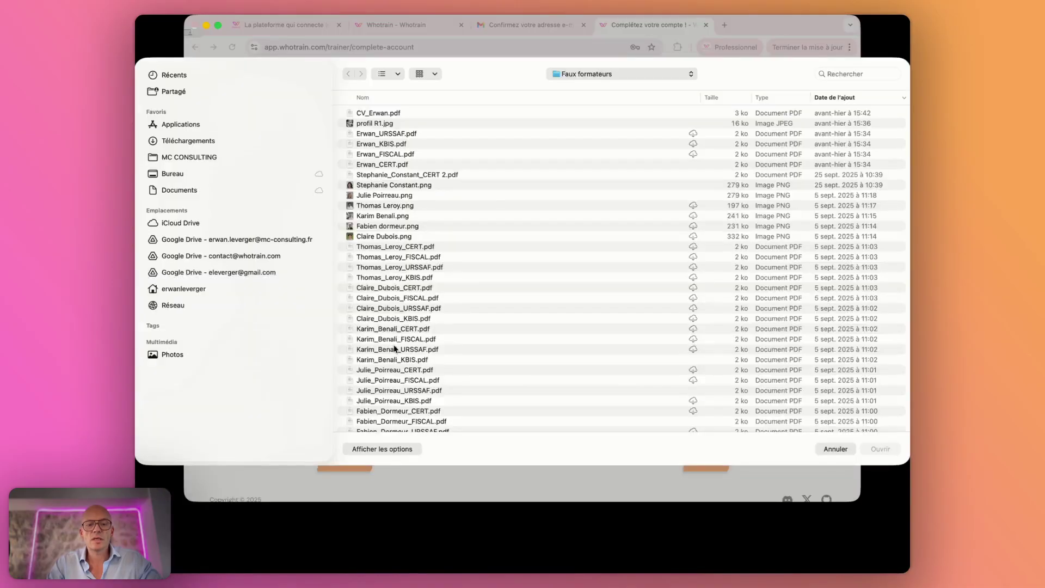
{"action": "left_click", "coordinate": [748, 394]}
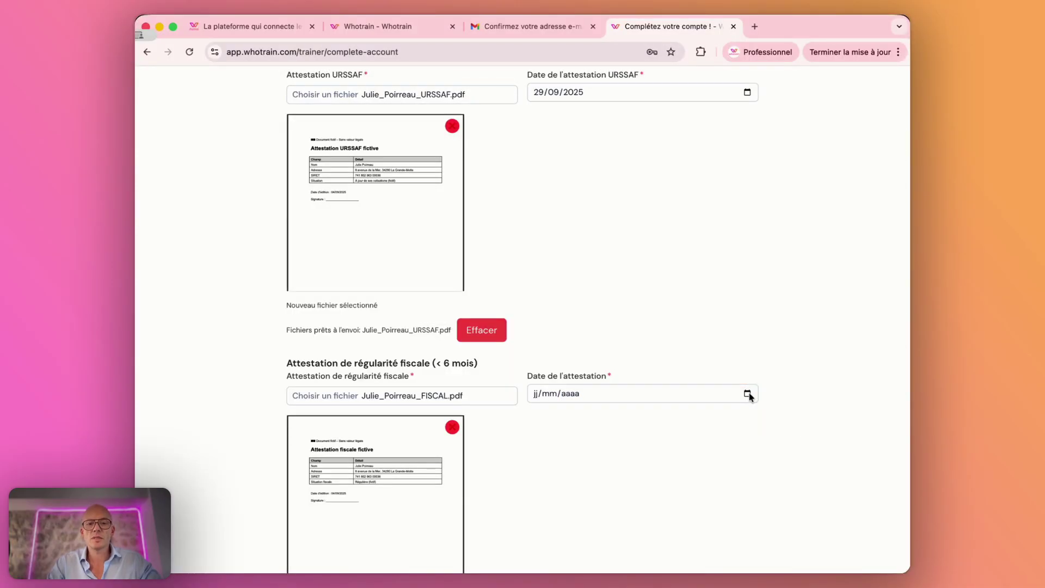
Step: Finish the certification document with dates 29/09/2025 and submit the Administratif step
{"action": "scroll", "coordinate": [553, 319], "scroll_direction": "down", "scroll_amount": 2}
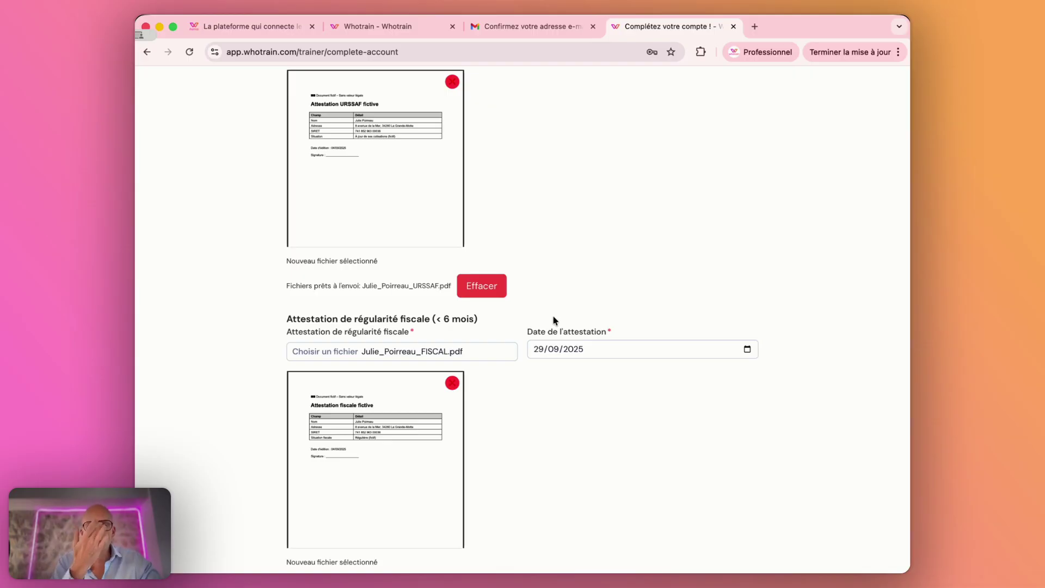
{"action": "scroll", "coordinate": [554, 319], "scroll_direction": "down", "scroll_amount": 3}
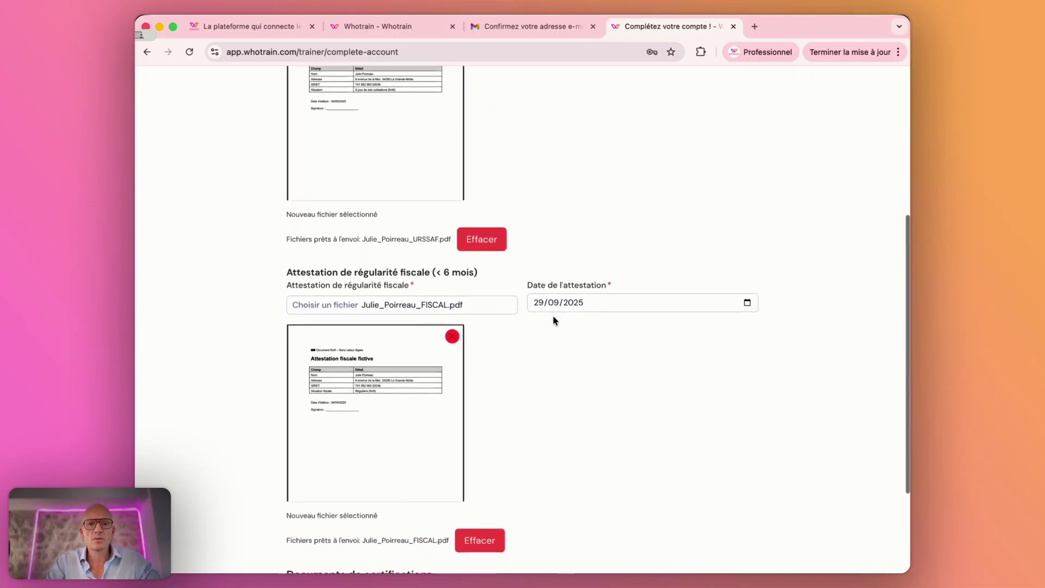
{"action": "scroll", "coordinate": [553, 320], "scroll_direction": "down", "scroll_amount": 1}
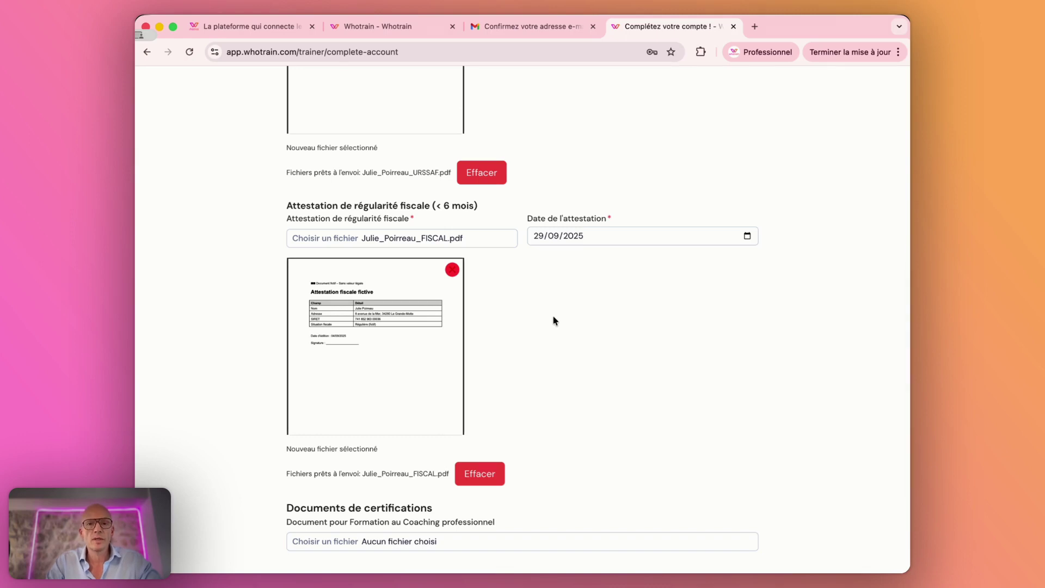
{"action": "scroll", "coordinate": [553, 321], "scroll_direction": "down", "scroll_amount": 2}
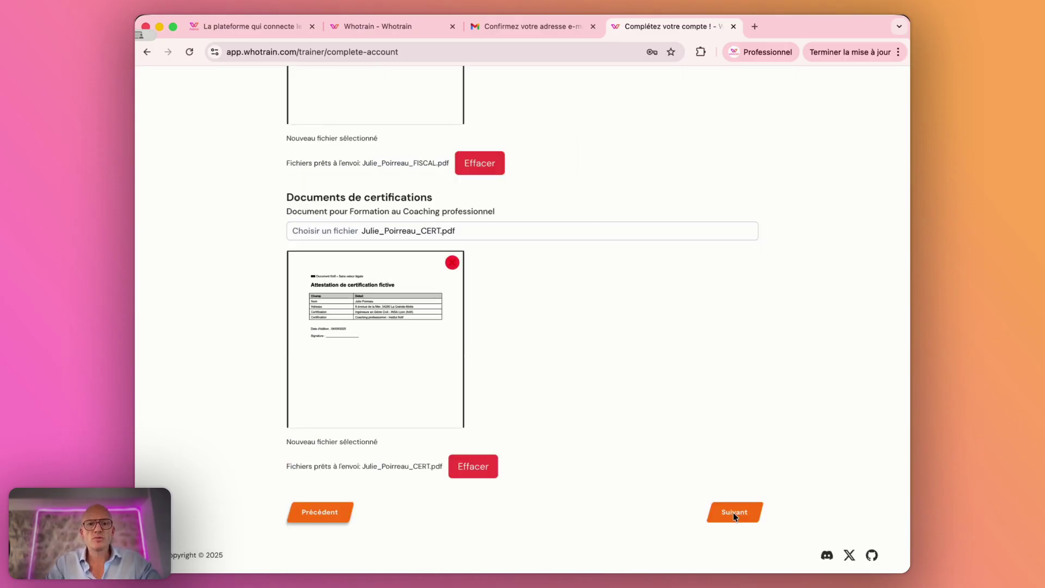
{"action": "left_click", "coordinate": [734, 513]}
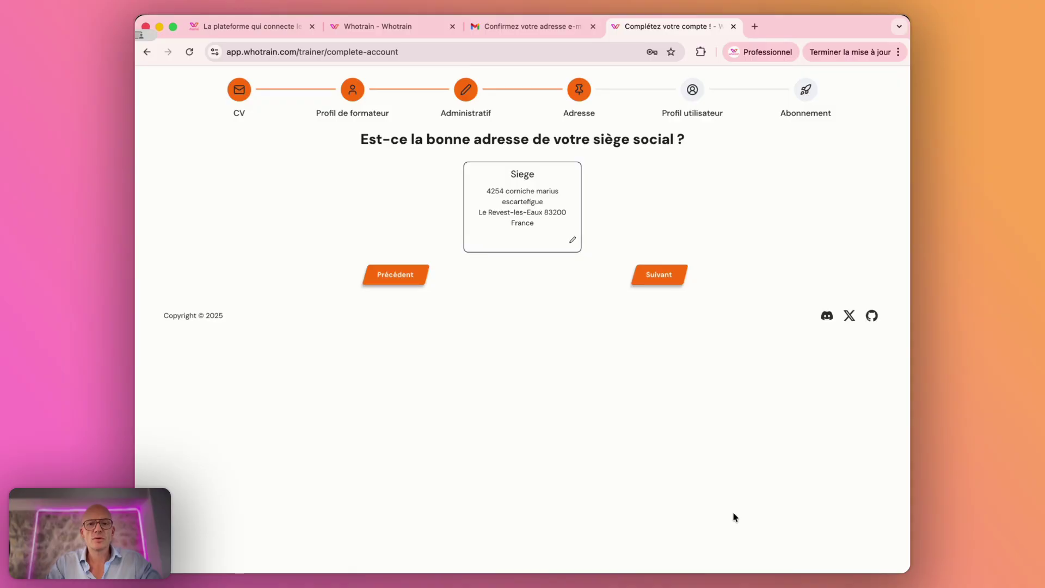
Step: Confirm the head-office address and user profile details to reach the Abonnement step
{"action": "left_click", "coordinate": [638, 274]}
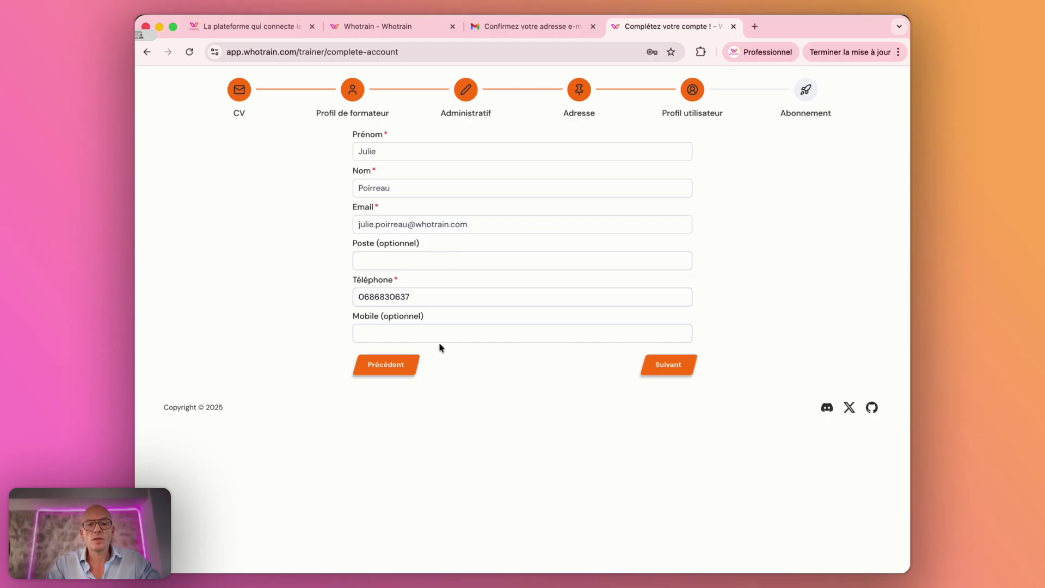
{"action": "left_click", "coordinate": [673, 367]}
{"action": "scroll", "coordinate": [384, 244], "scroll_direction": "down", "scroll_amount": 2}
Step: Choose the free Basic plan at 0.00€, accept the CGV and CGU, and finish with Terminer
{"action": "scroll", "coordinate": [385, 249], "scroll_direction": "up", "scroll_amount": 2}
{"action": "scroll", "coordinate": [385, 250], "scroll_direction": "up", "scroll_amount": 2}
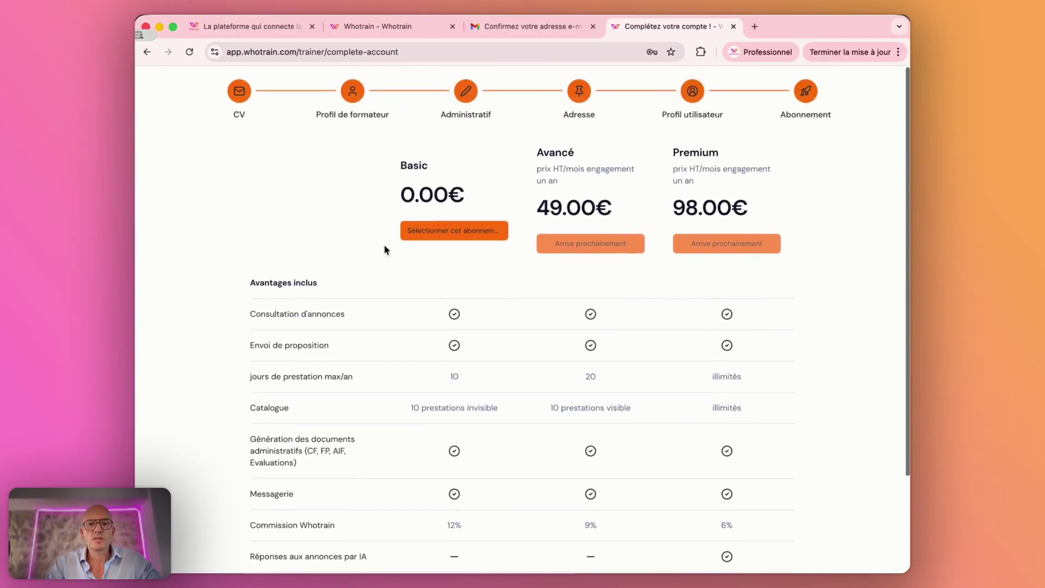
{"action": "scroll", "coordinate": [384, 244], "scroll_direction": "down", "scroll_amount": 1}
{"action": "scroll", "coordinate": [383, 244], "scroll_direction": "up", "scroll_amount": 1}
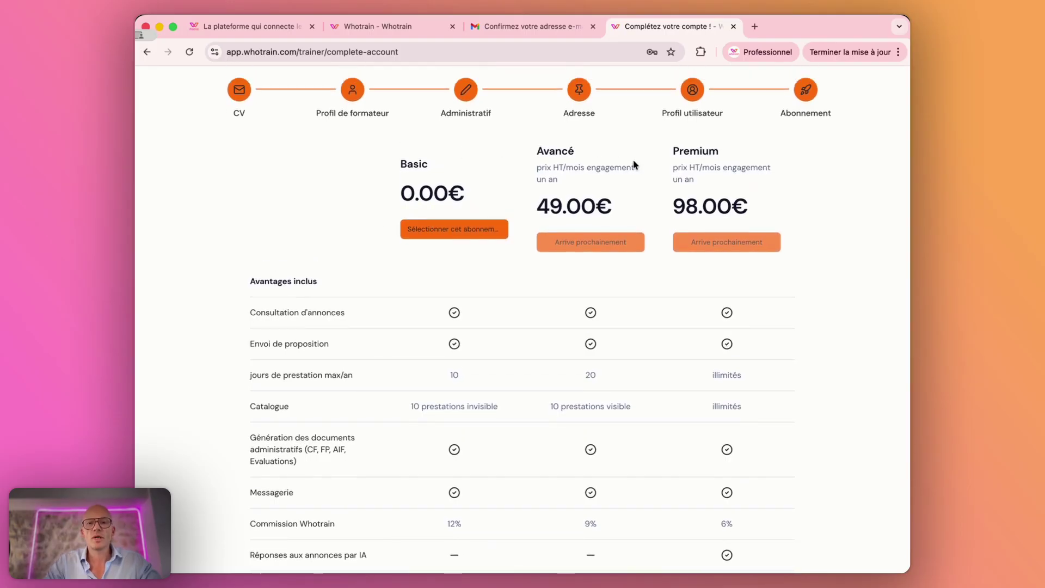
{"action": "left_click", "coordinate": [452, 229]}
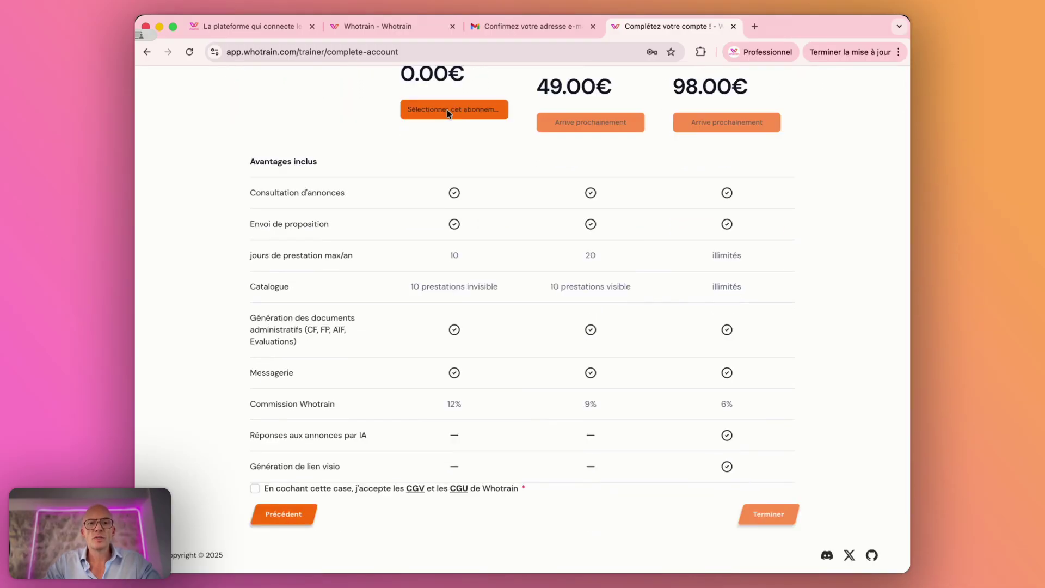
{"action": "left_click", "coordinate": [448, 111]}
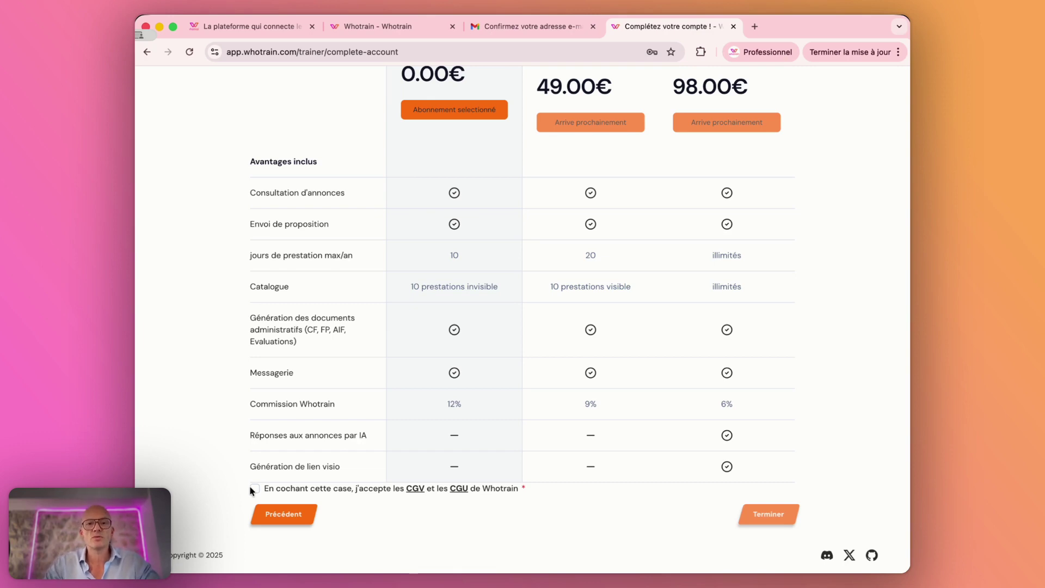
{"action": "left_click", "coordinate": [249, 486]}
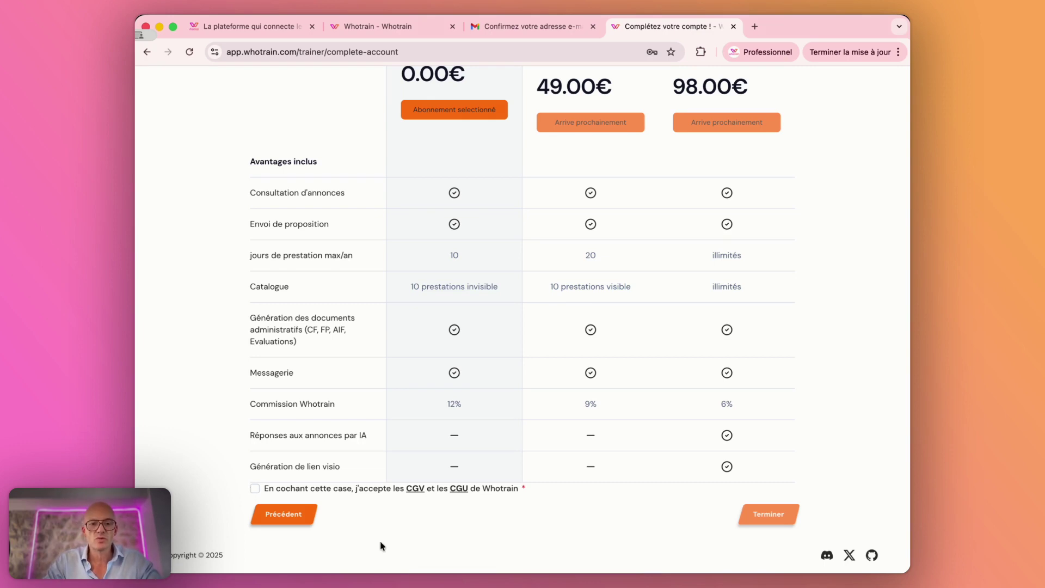
{"action": "left_click", "coordinate": [762, 517]}
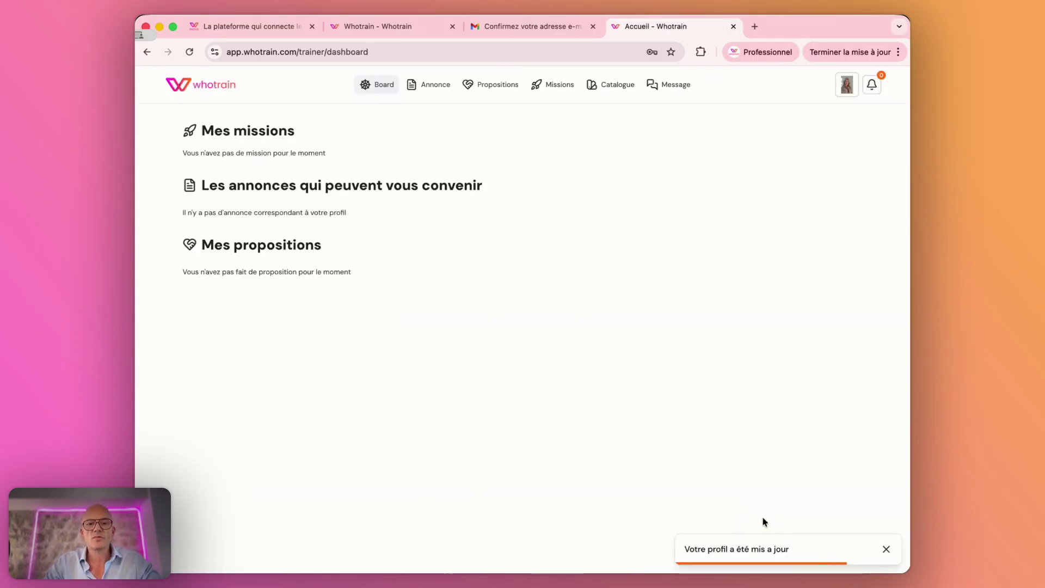